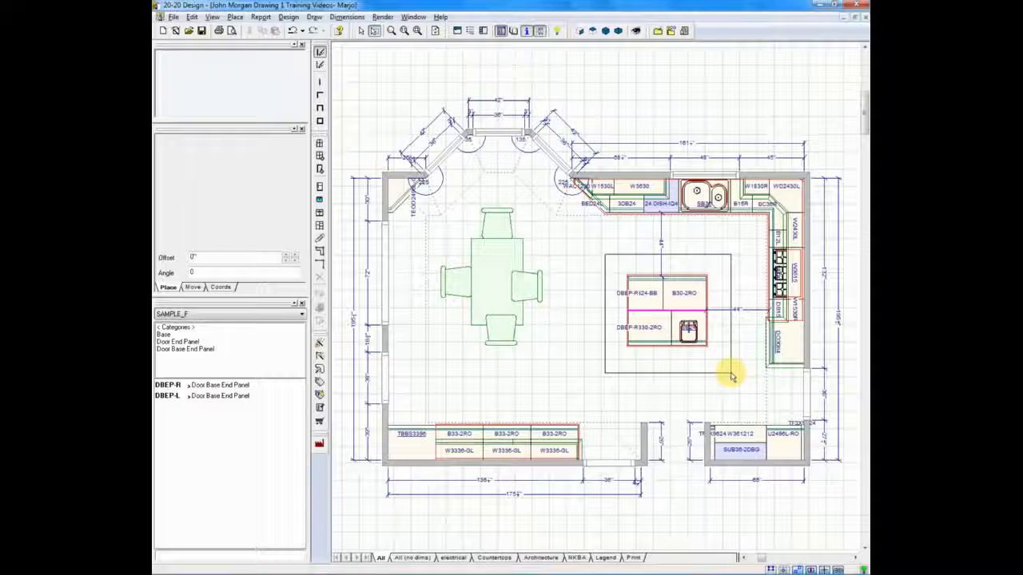
Copy the complete island from the kitchen plan and paste it into a new Kitchen Design, skipping the design information
drag(732, 376, 730, 372)
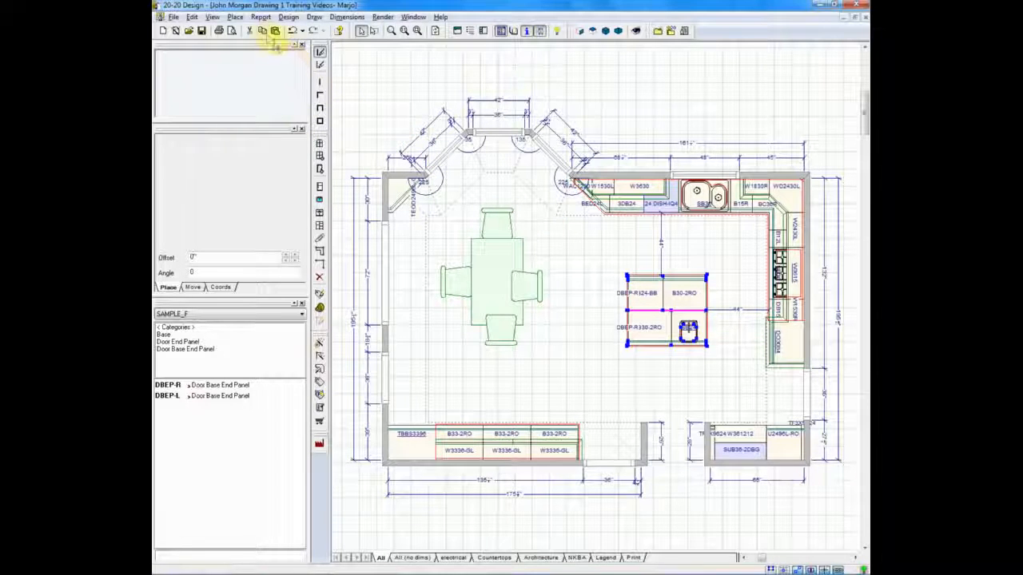
click(173, 30)
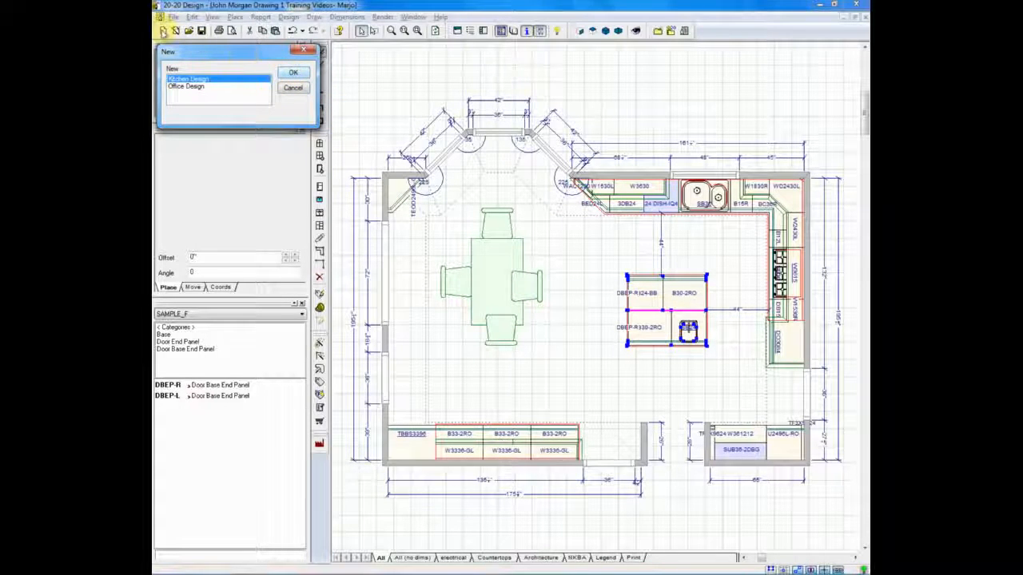
click(290, 73)
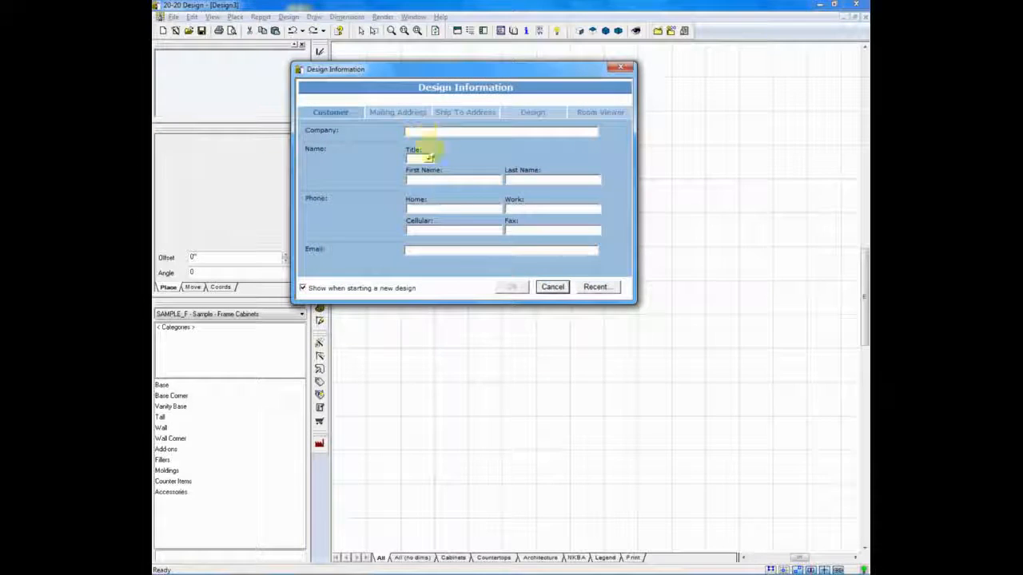
click(553, 288)
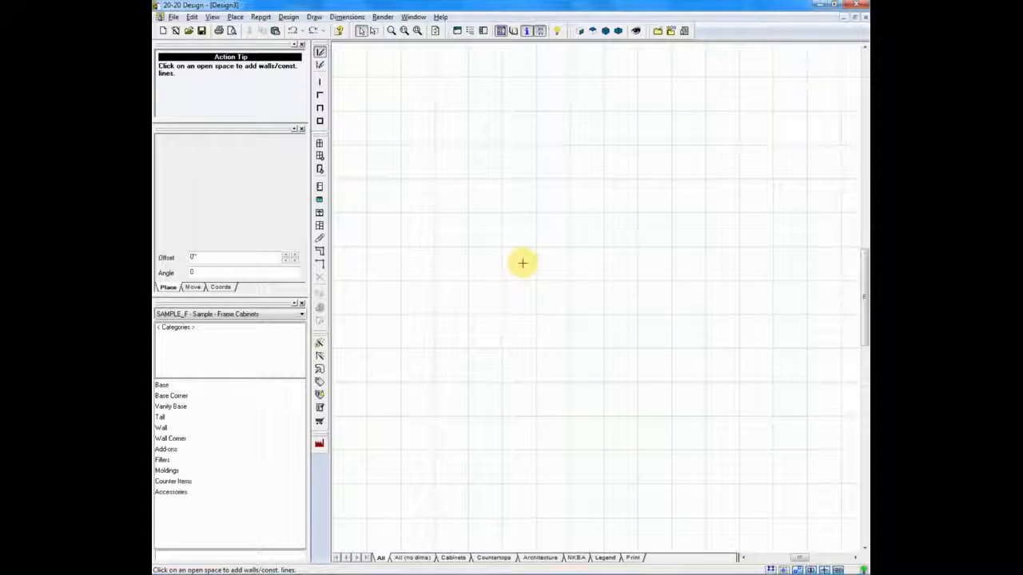
click(522, 264)
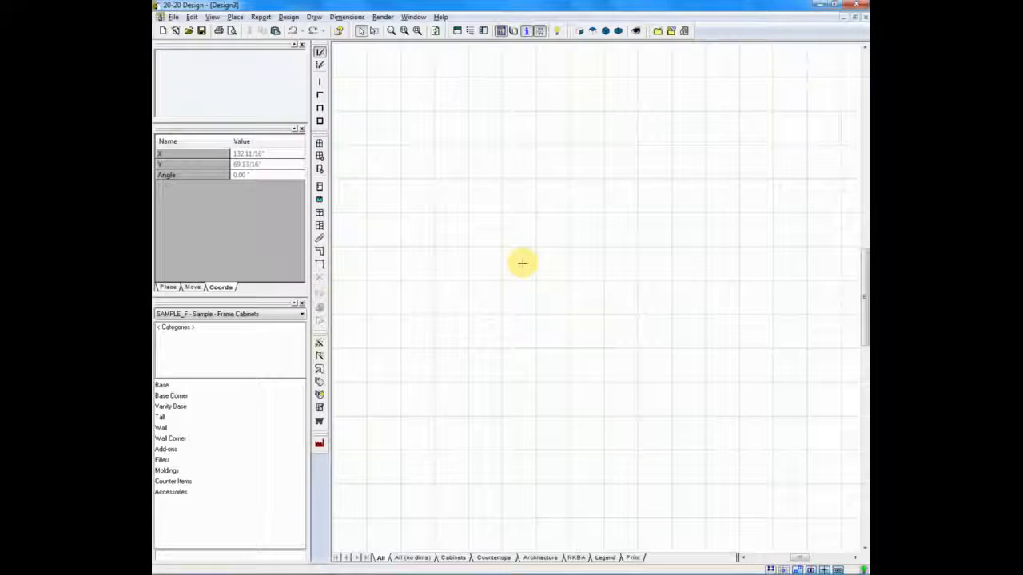
click(568, 255)
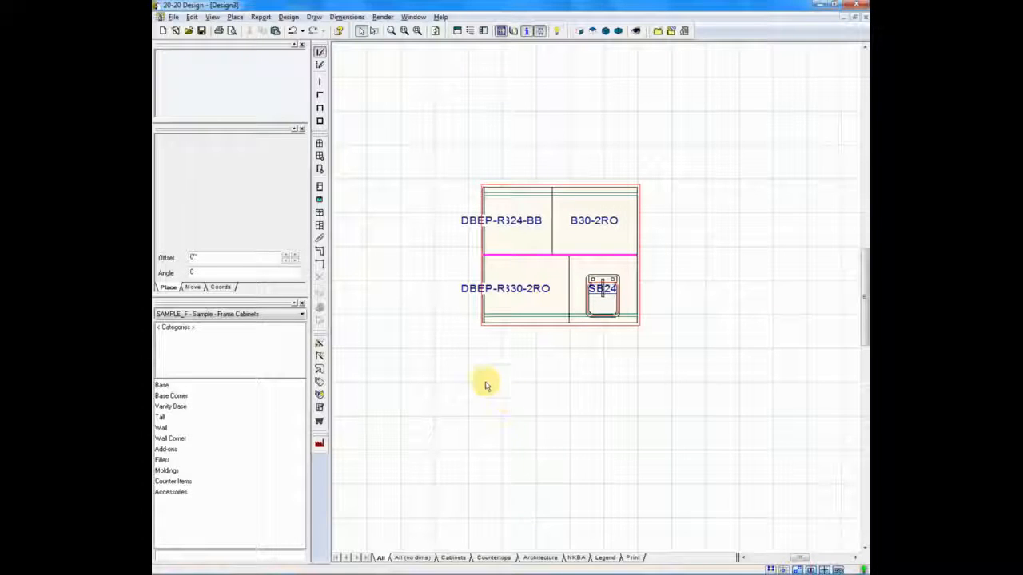
Start saving the island design to the Idea Center, storing its kitchen file as "Training video Island" in the E Learning folder
click(173, 17)
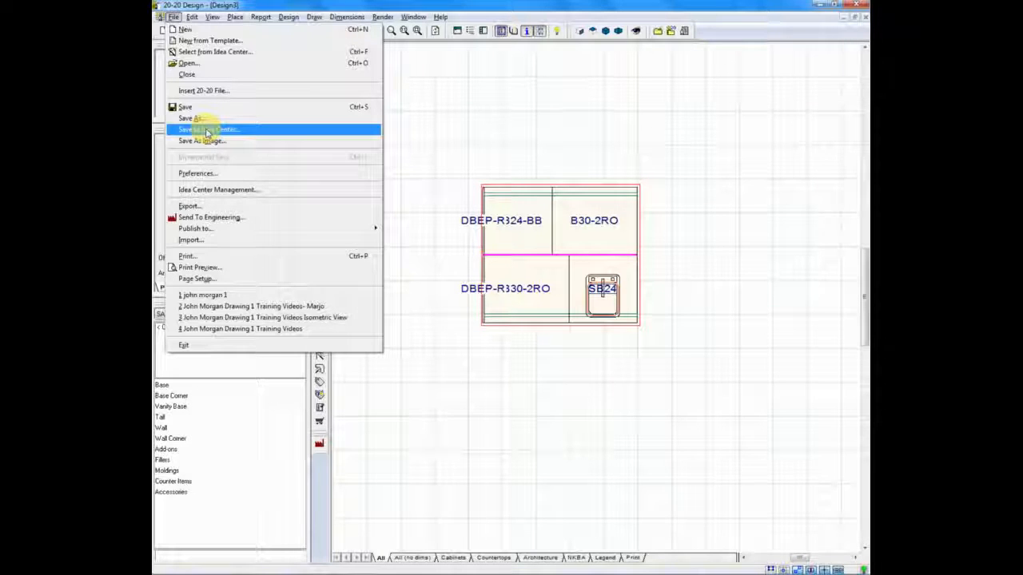
click(207, 130)
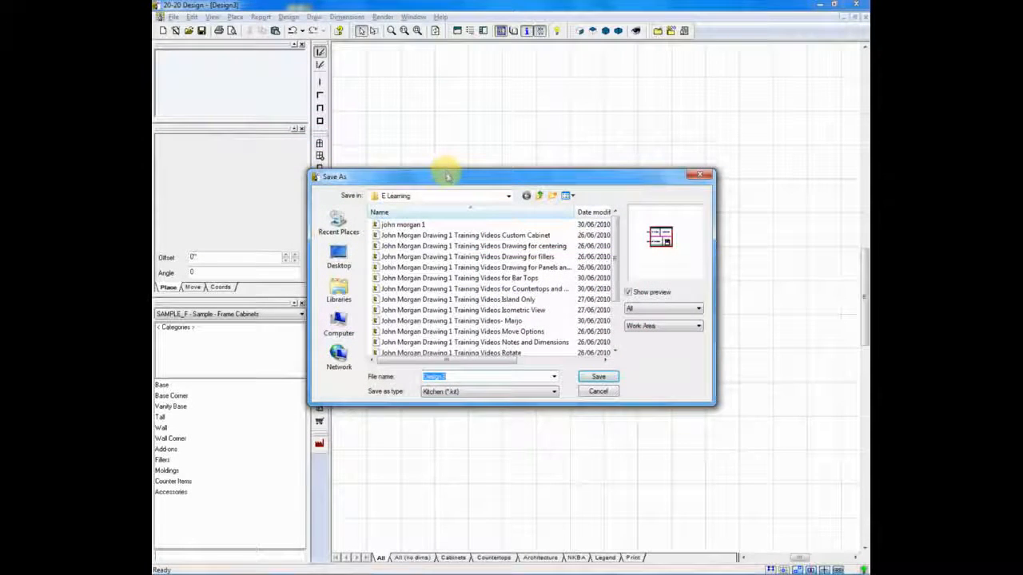
drag(448, 175, 445, 106)
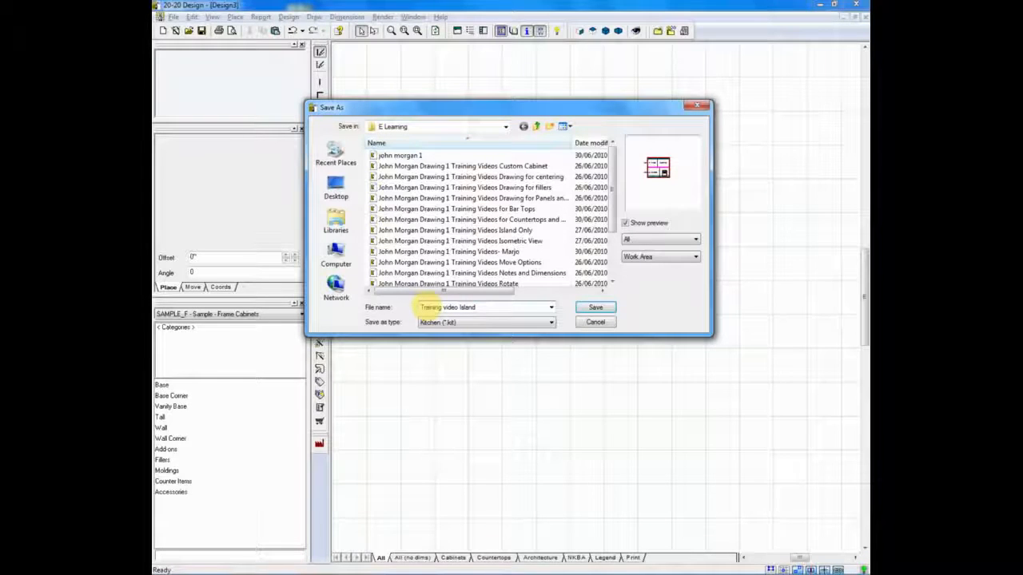
click(594, 308)
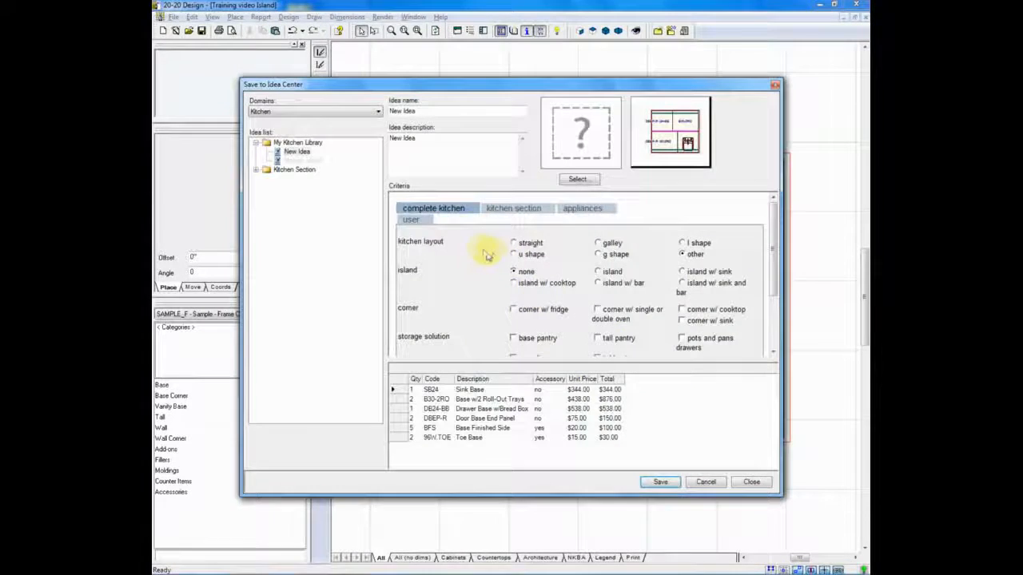
Move the new idea to the Kitchen Section library and accept the change of criteria
drag(484, 87, 484, 62)
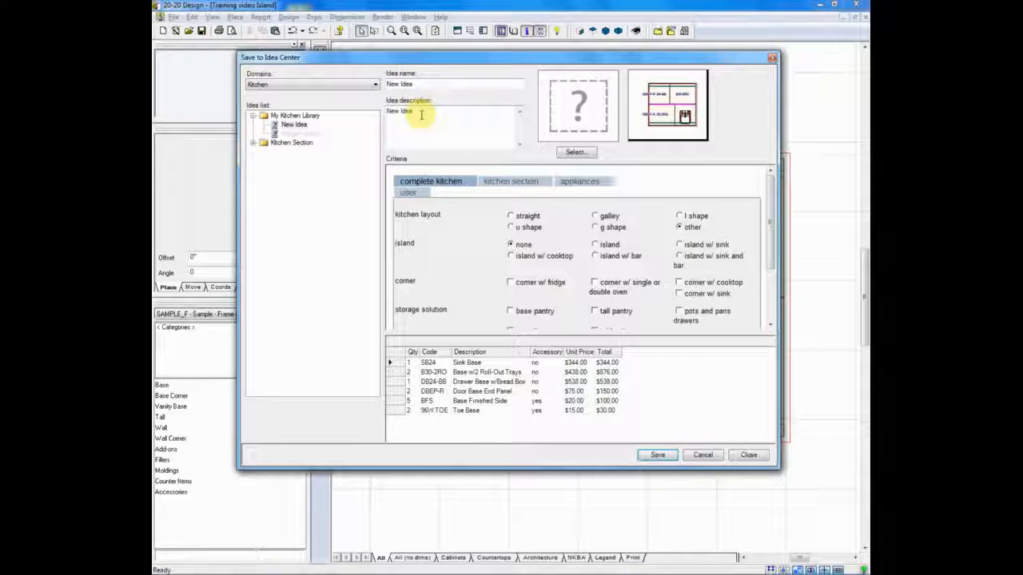
drag(424, 113, 399, 116)
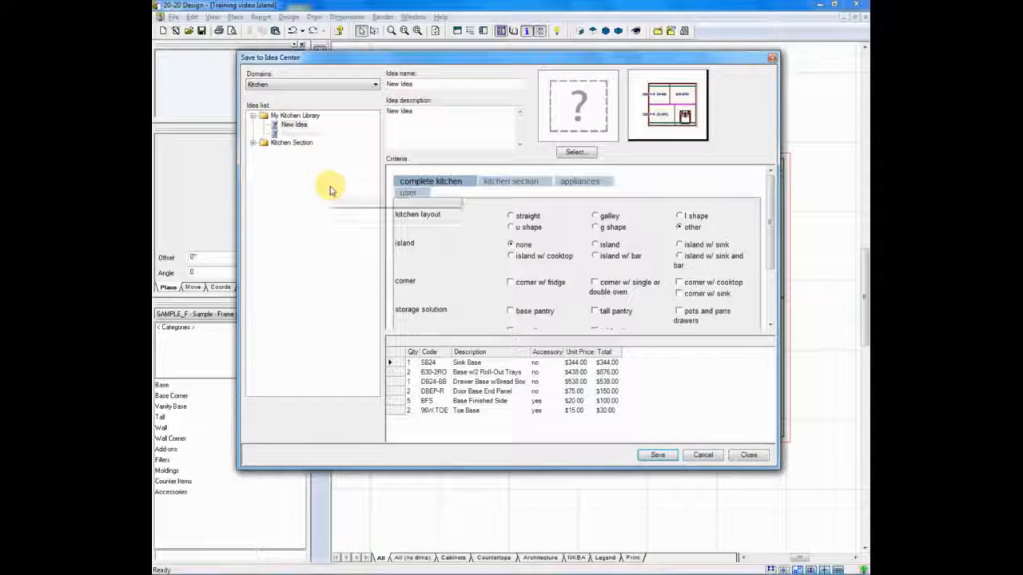
double_click(282, 144)
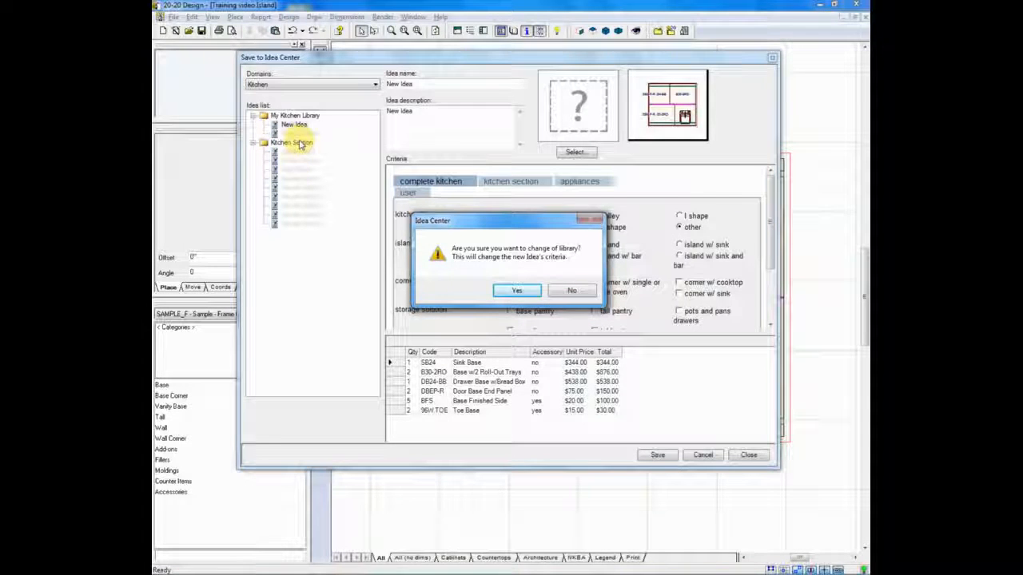
click(505, 291)
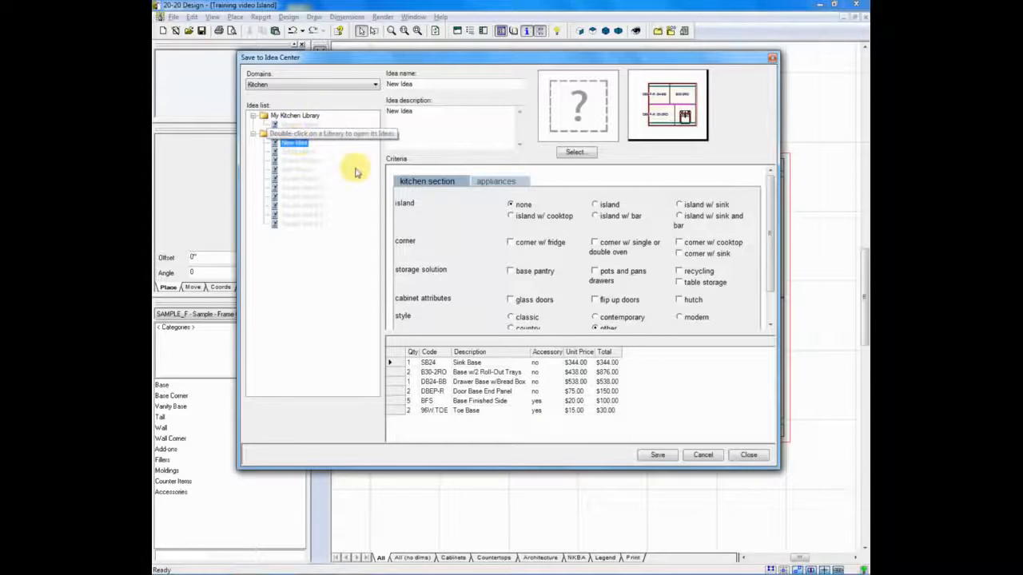
Name the idea "Training Island" and set its island criterion to "island w/ sink"
click(421, 82)
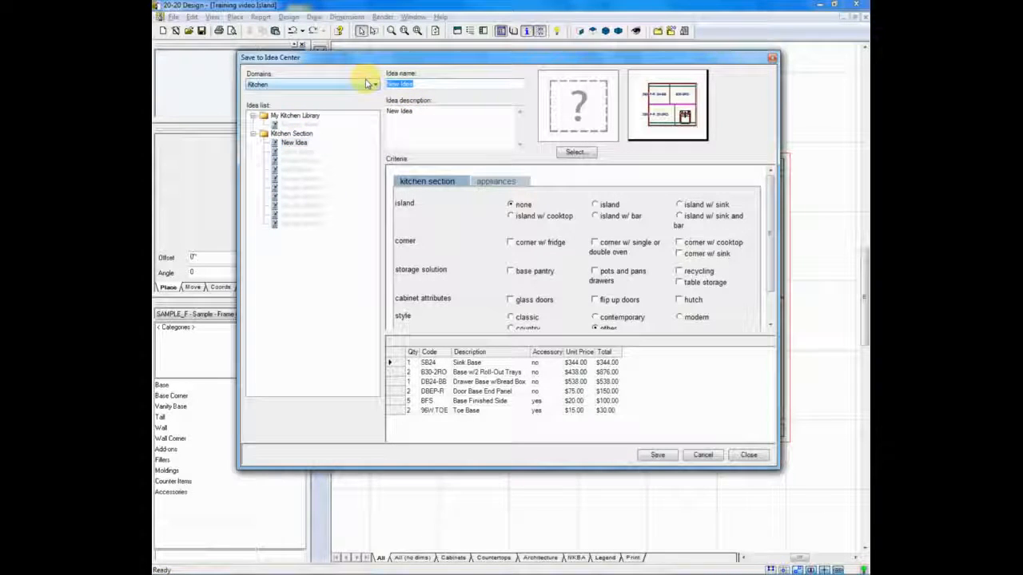
text(Training Island)
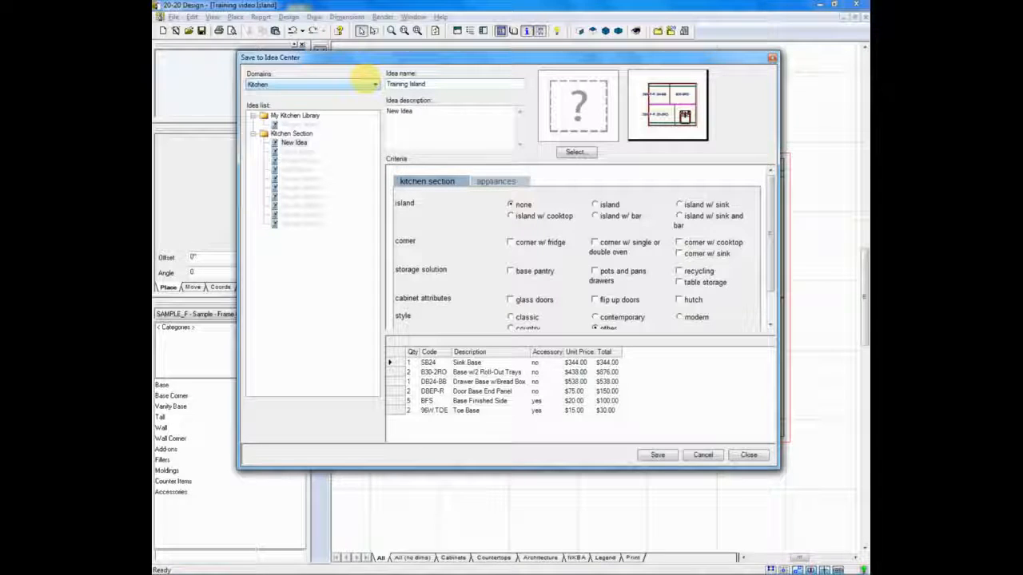
drag(424, 111, 386, 112)
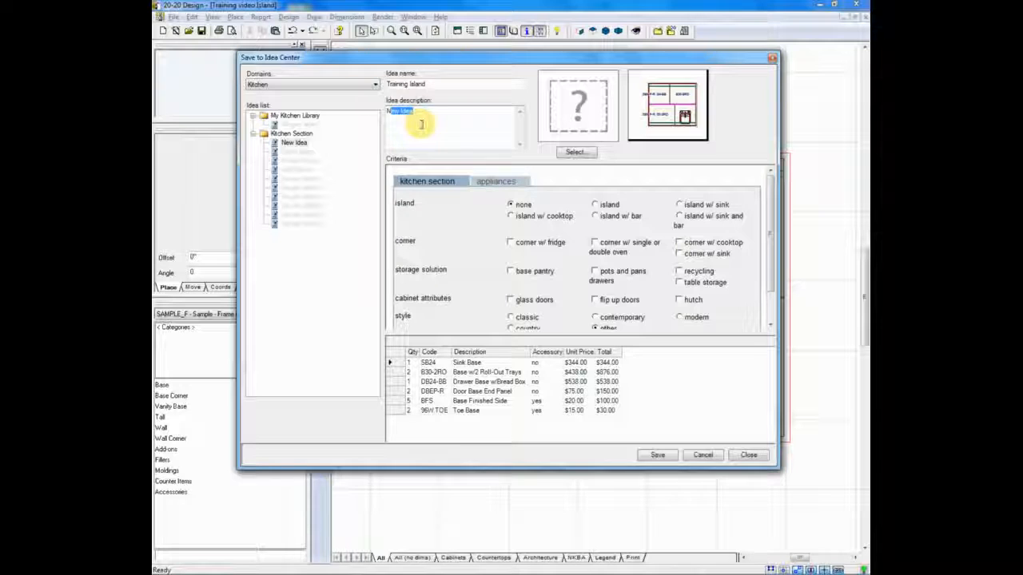
click(421, 125)
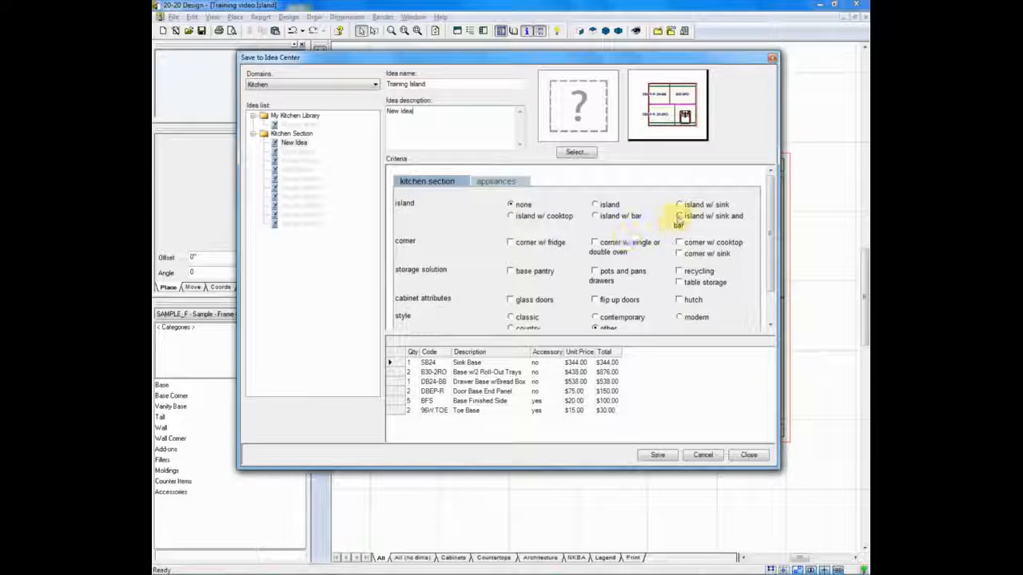
click(679, 205)
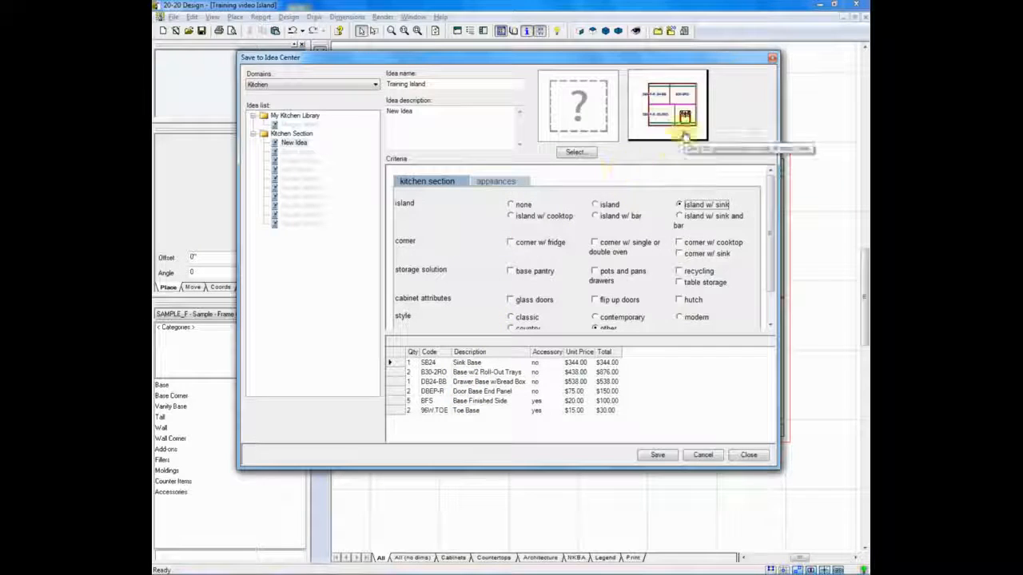
Use the 3D view of the island as the idea's picture and save the idea to the library
drag(683, 128, 574, 88)
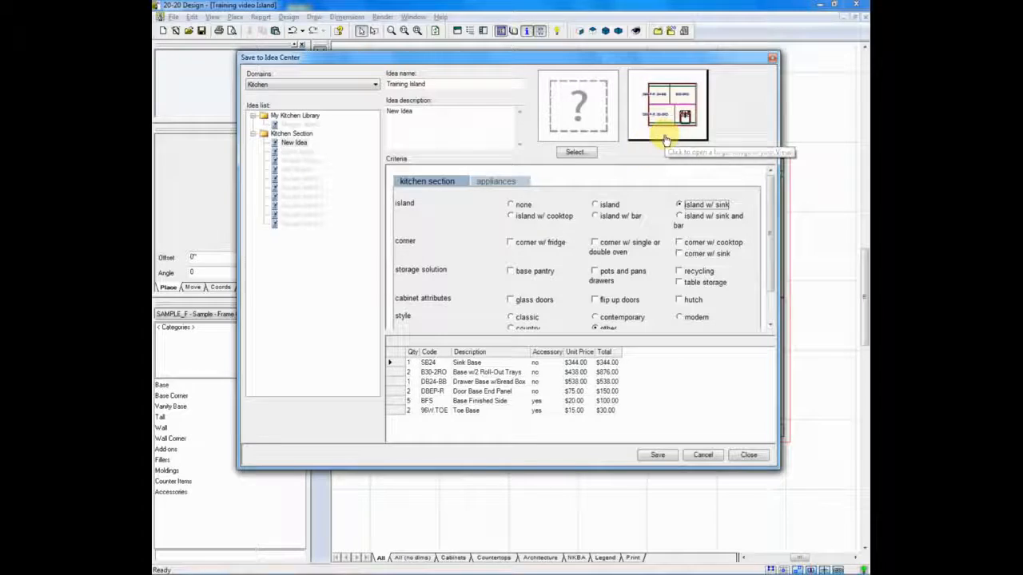
click(576, 154)
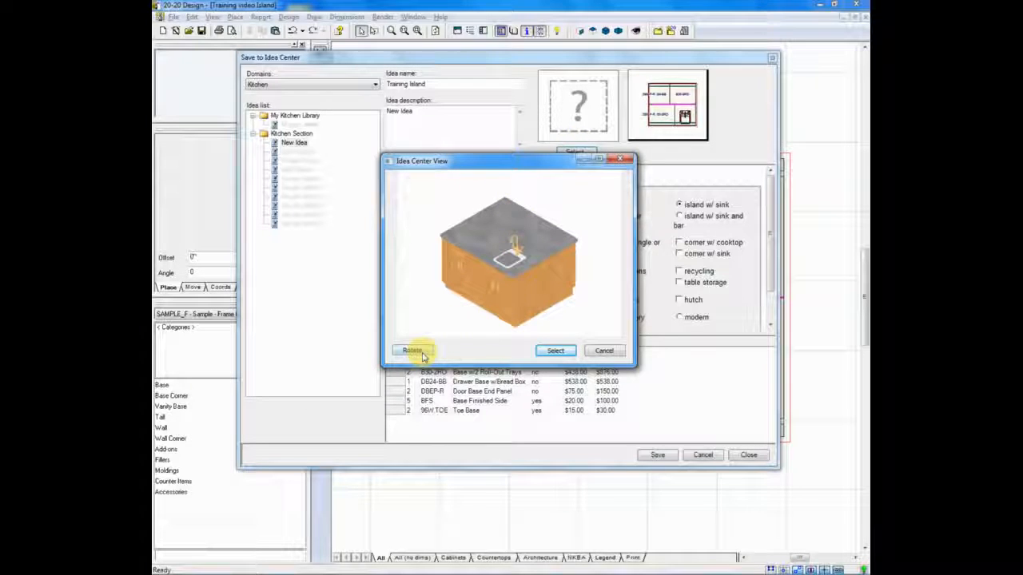
click(555, 352)
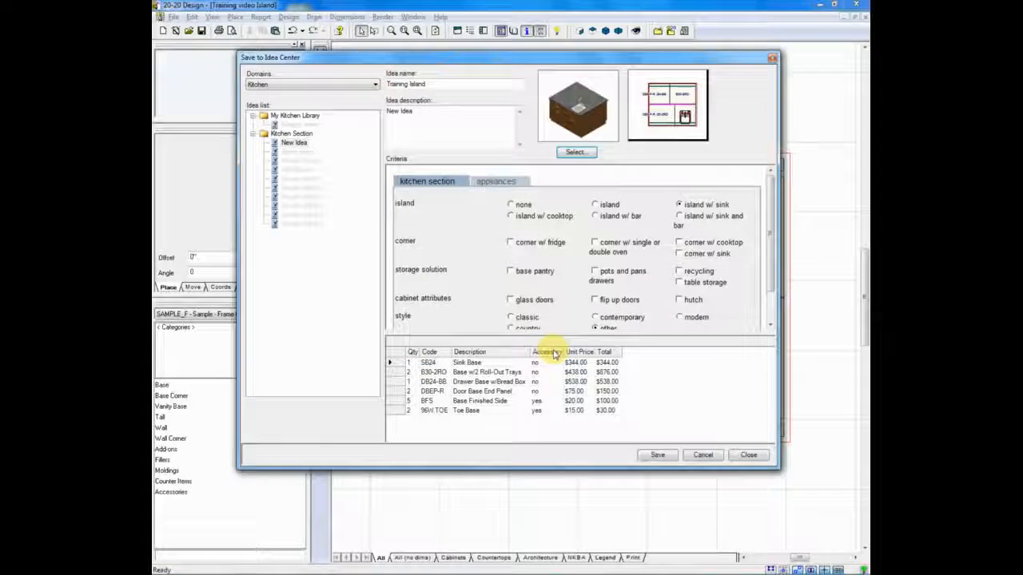
click(657, 455)
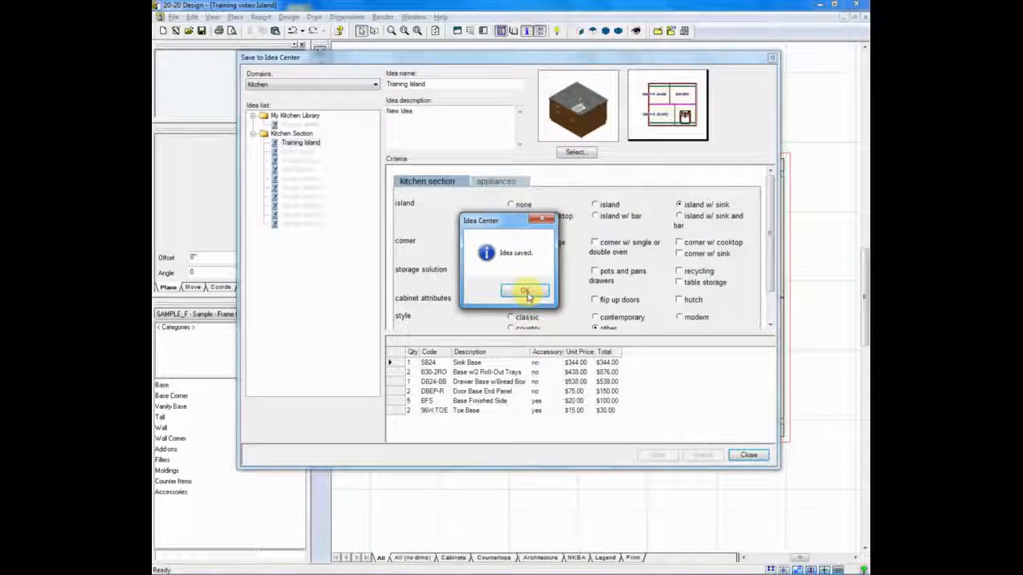
click(525, 292)
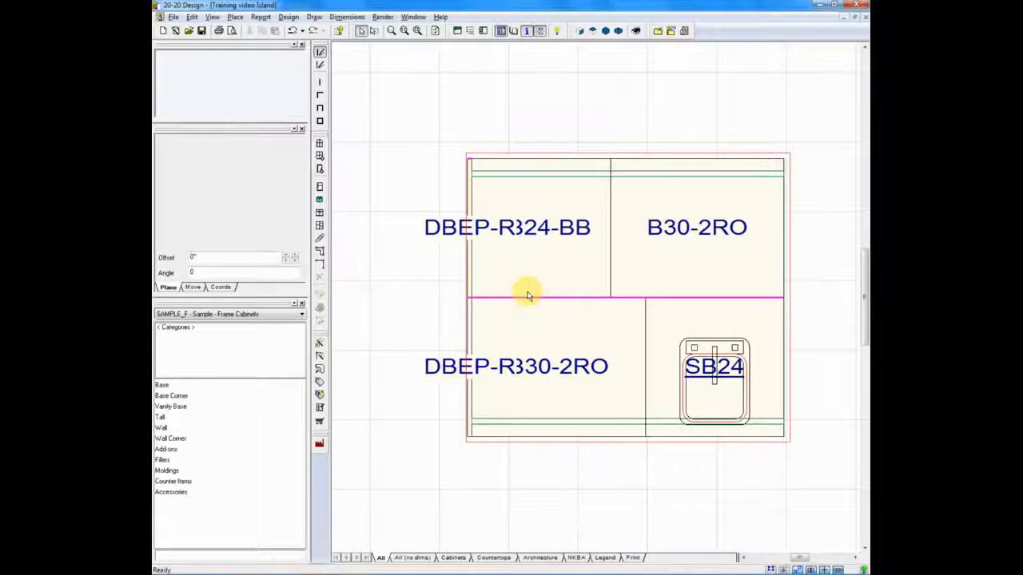
Create another blank Kitchen Design without filling in the design information
scroll(527, 103, down, 2)
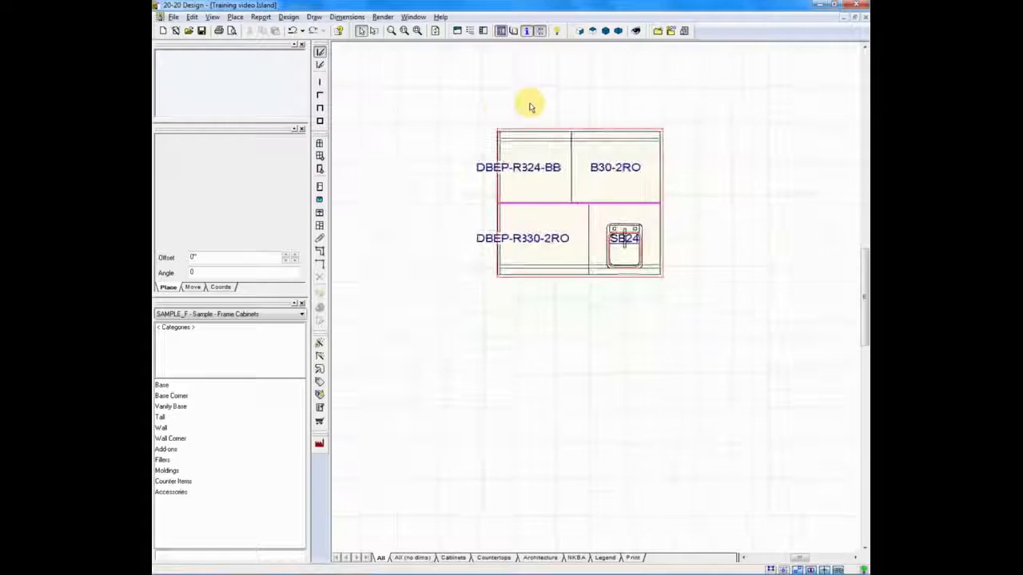
click(163, 34)
click(296, 74)
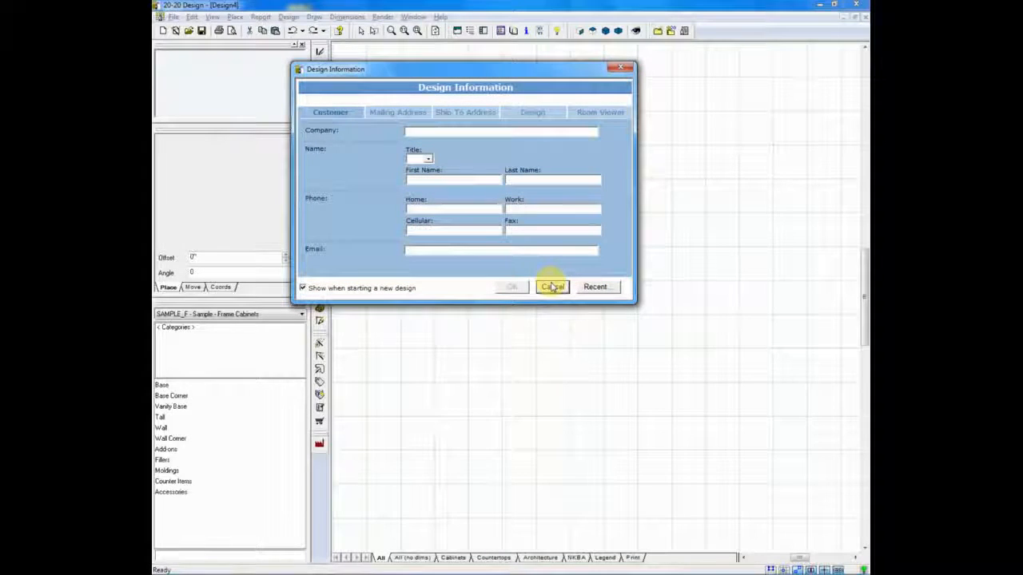
click(552, 286)
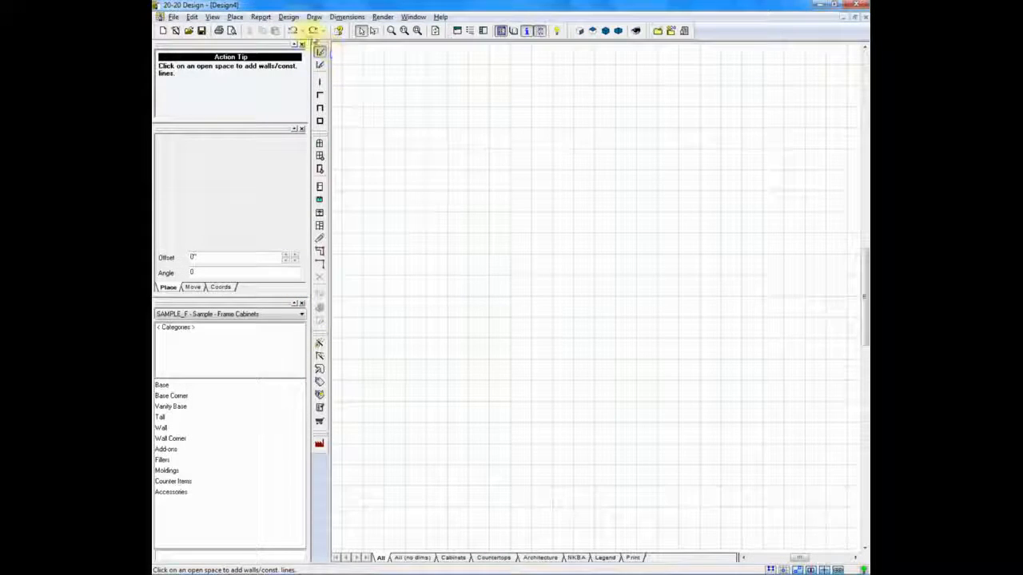
Draw three connected walls in a U shape, about 155, 203 and 101 inches long, open at the lower side
click(383, 386)
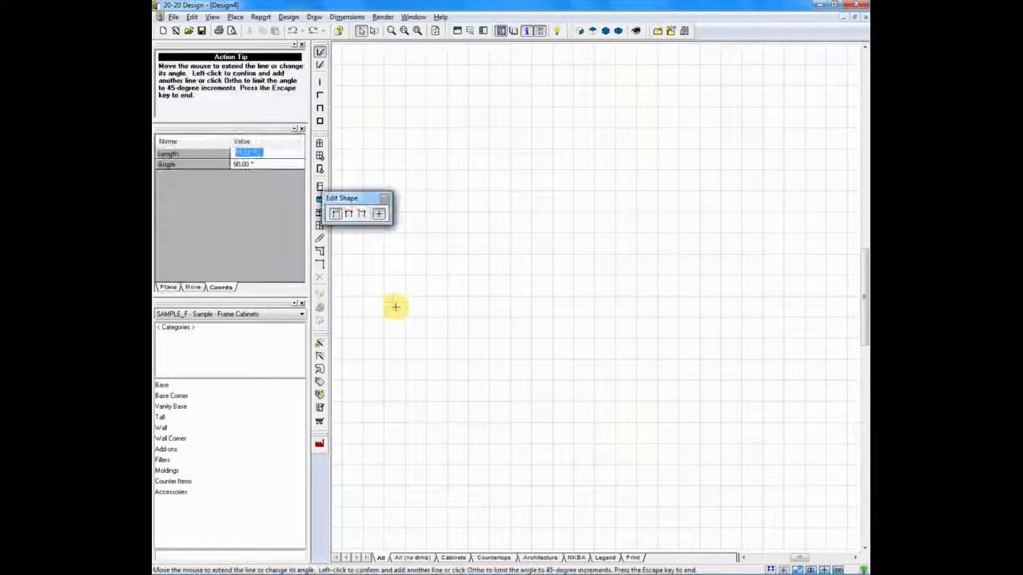
click(398, 114)
click(743, 135)
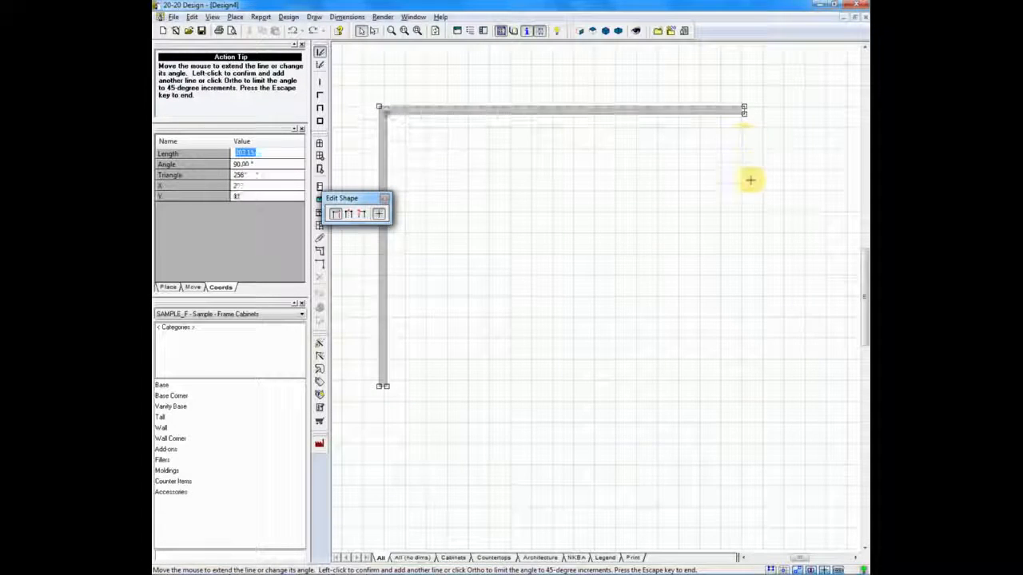
click(756, 292)
key(Escape)
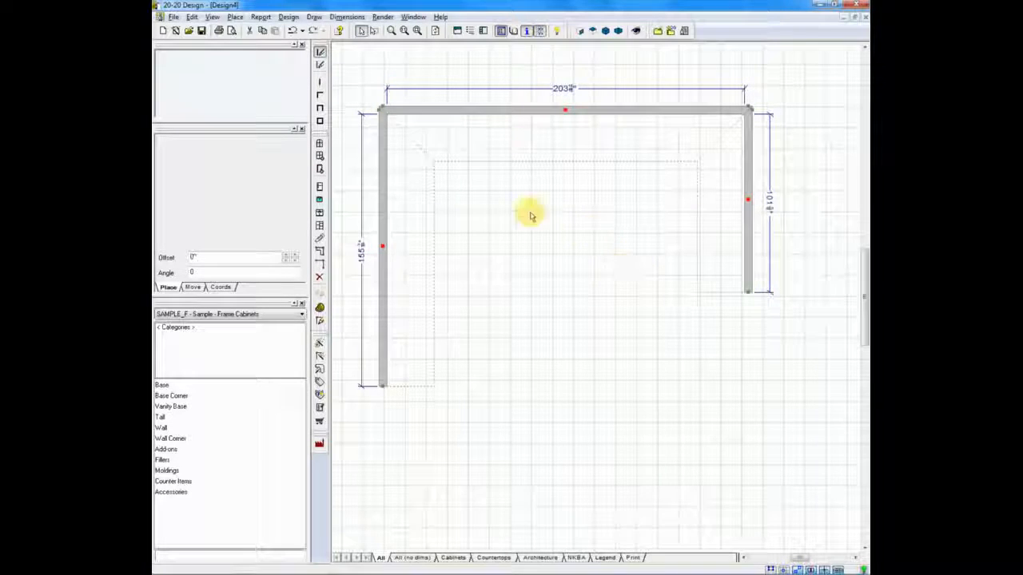
Open the Kitchen Section library of the Idea Center and show all of its saved ideas
click(176, 31)
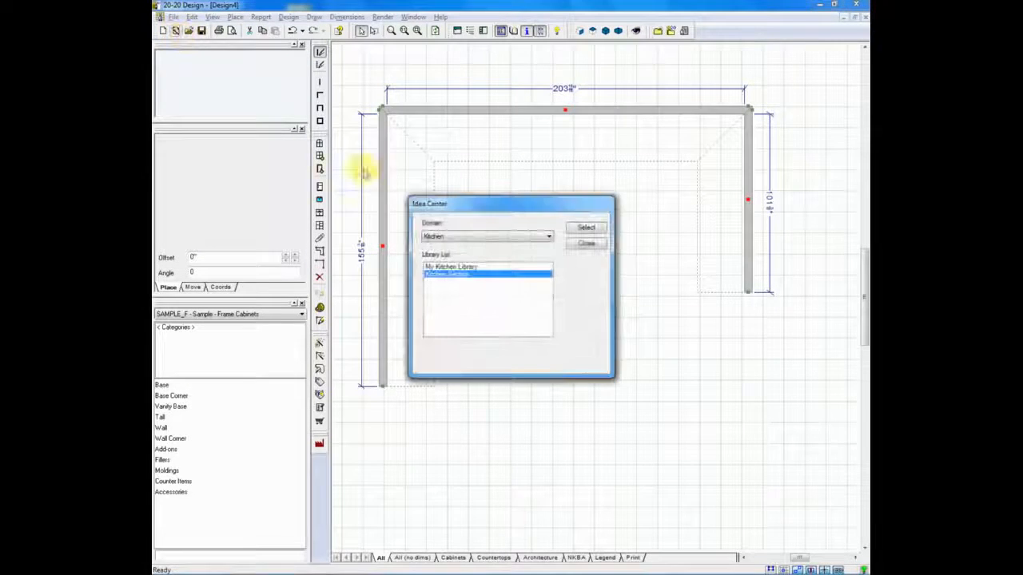
drag(484, 204, 488, 129)
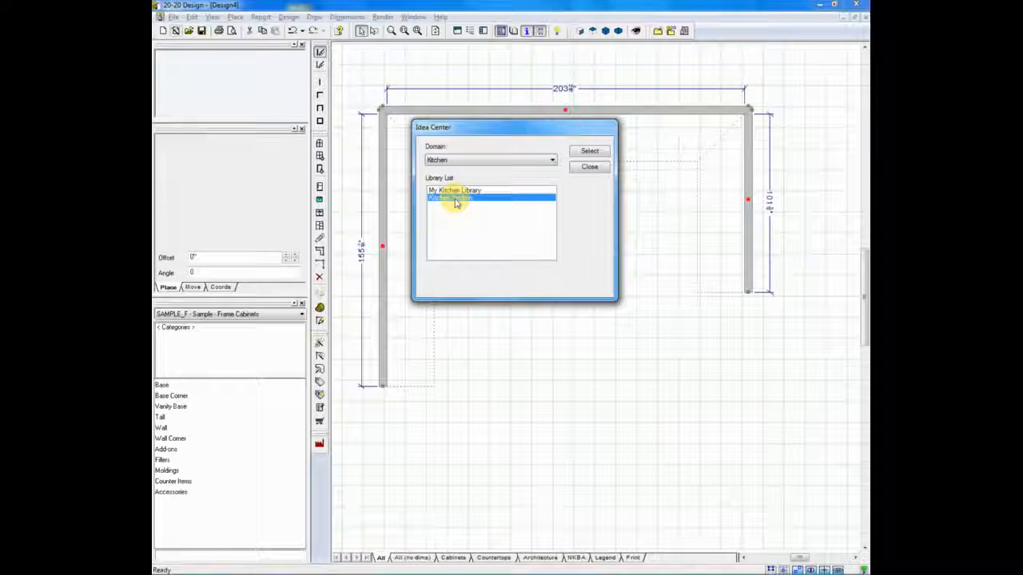
click(585, 156)
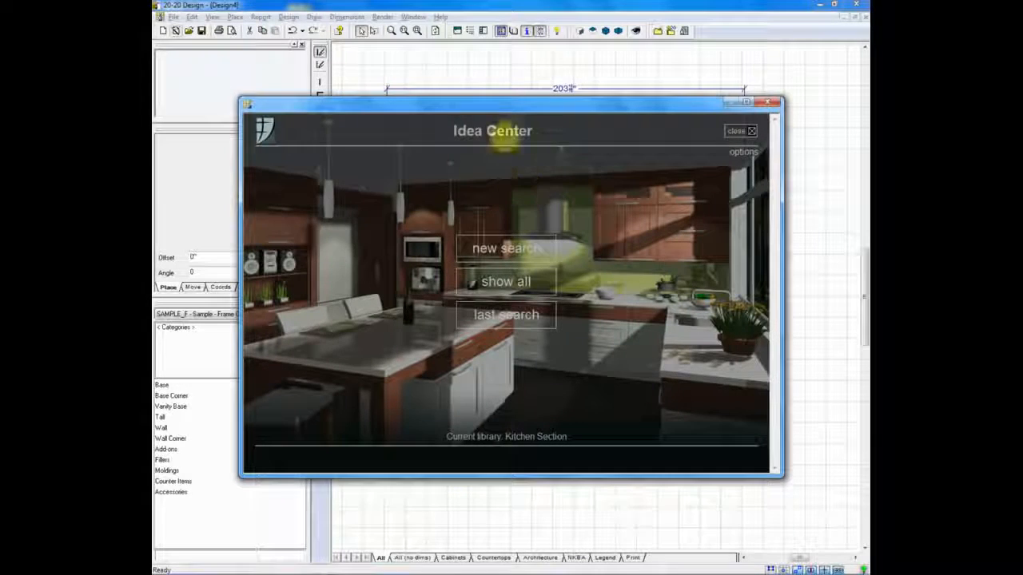
drag(516, 112, 502, 73)
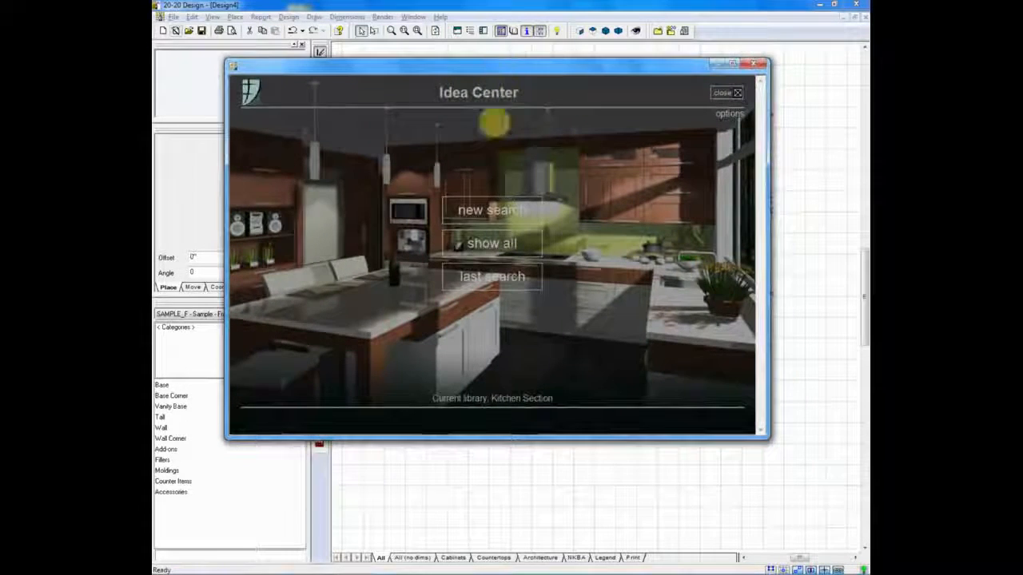
click(486, 244)
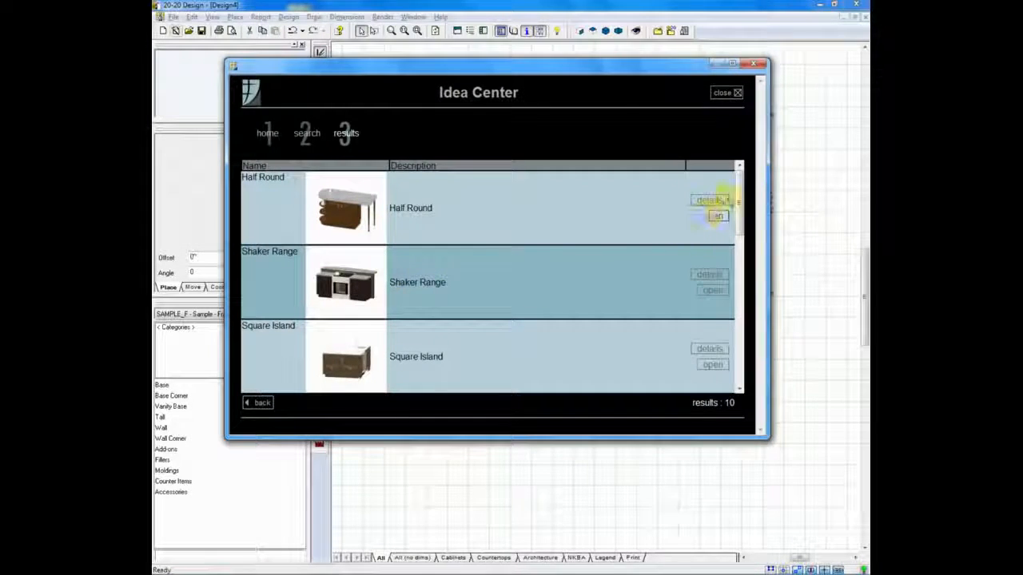
Open the details of the Training Island idea and compare its floor plan and 3D pictures
drag(738, 190, 741, 349)
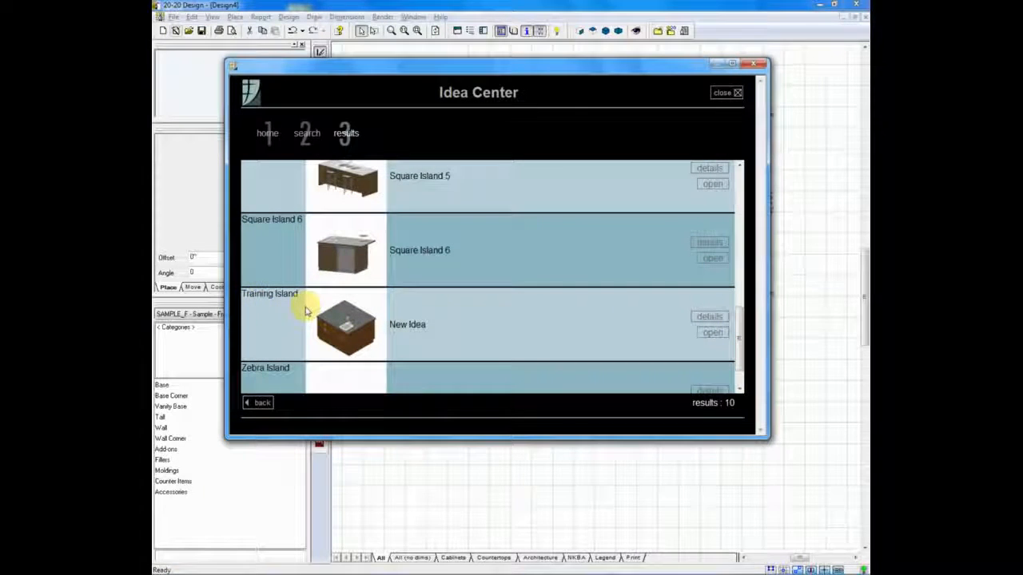
click(708, 318)
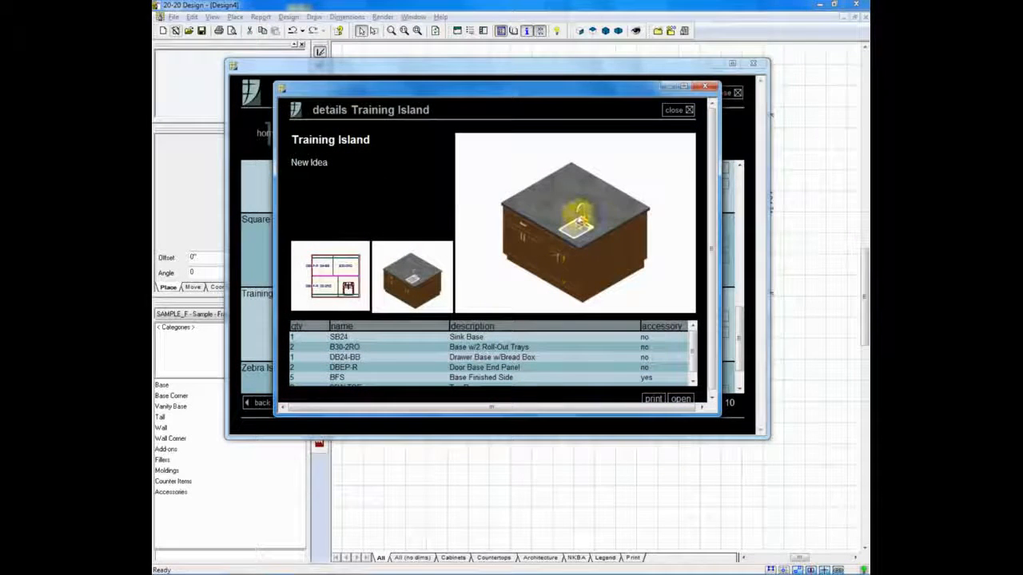
click(328, 277)
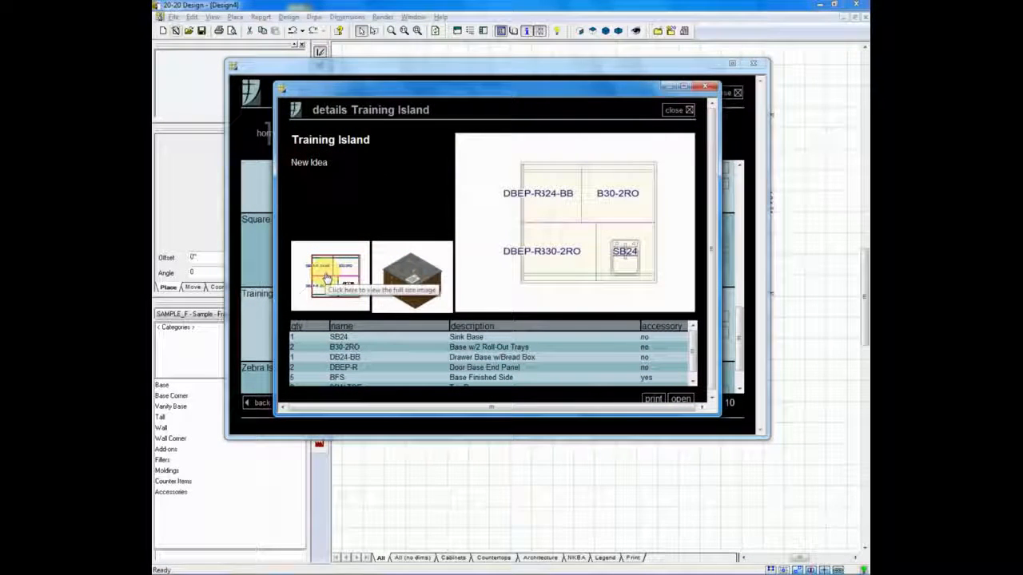
mouse_move(392, 276)
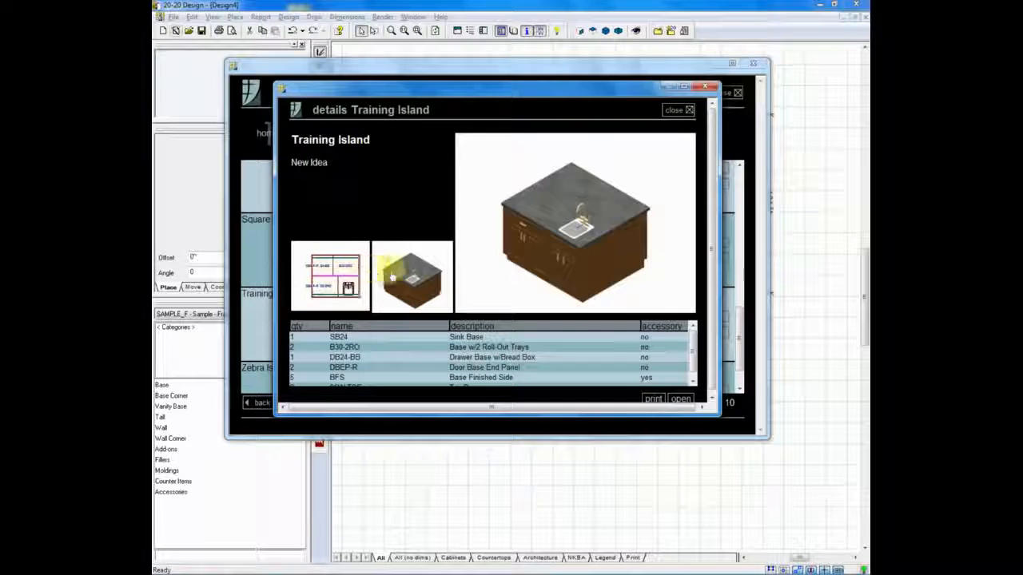
mouse_move(349, 273)
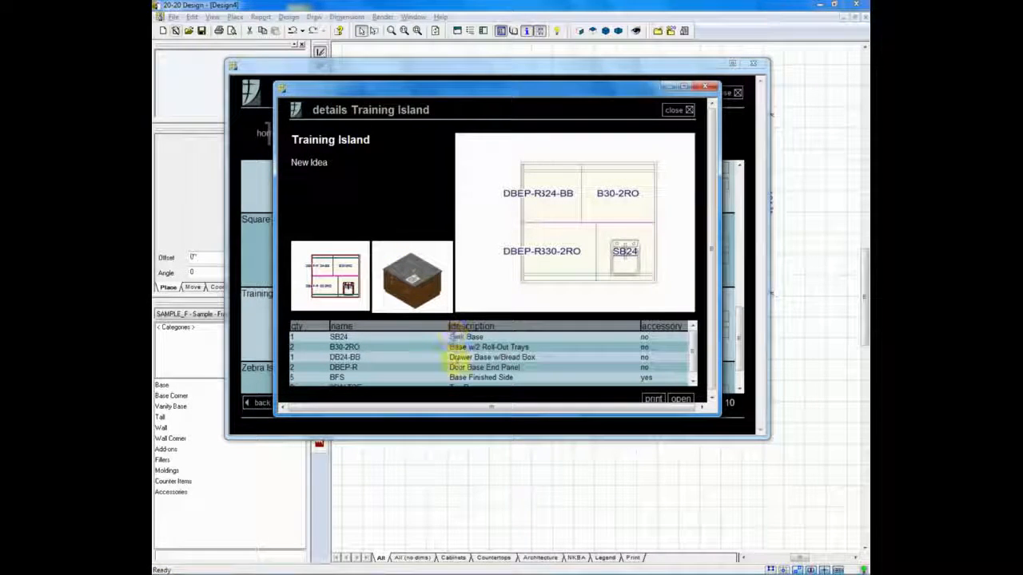
mouse_move(407, 296)
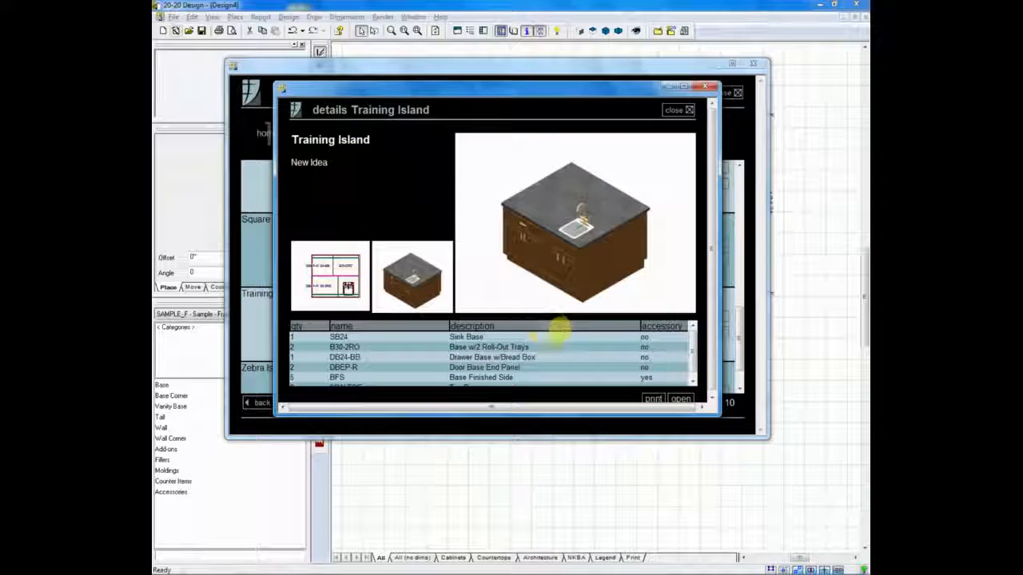
Open the Training Island idea as individual items and place it in the middle of the U-shaped room
click(680, 401)
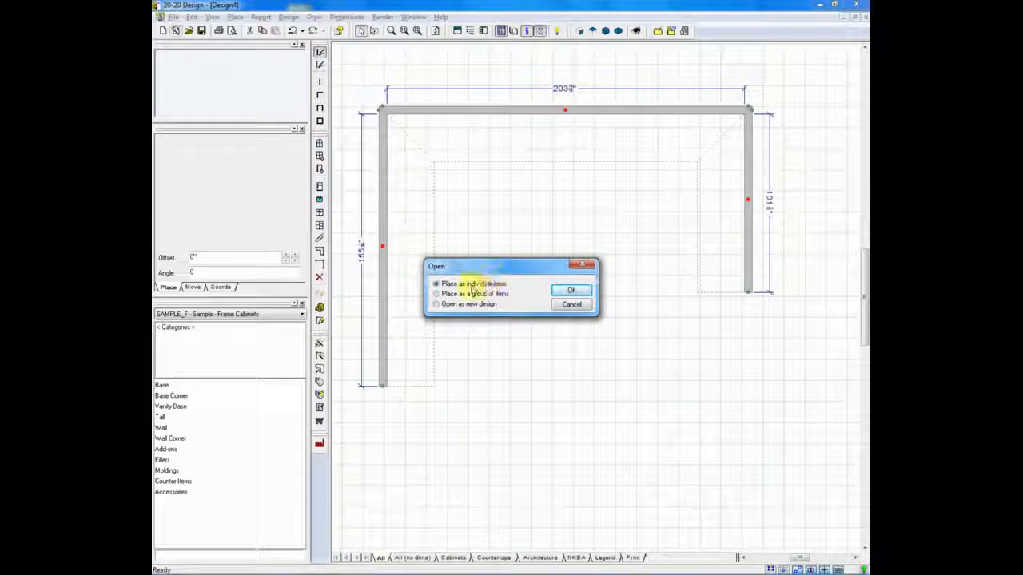
click(564, 291)
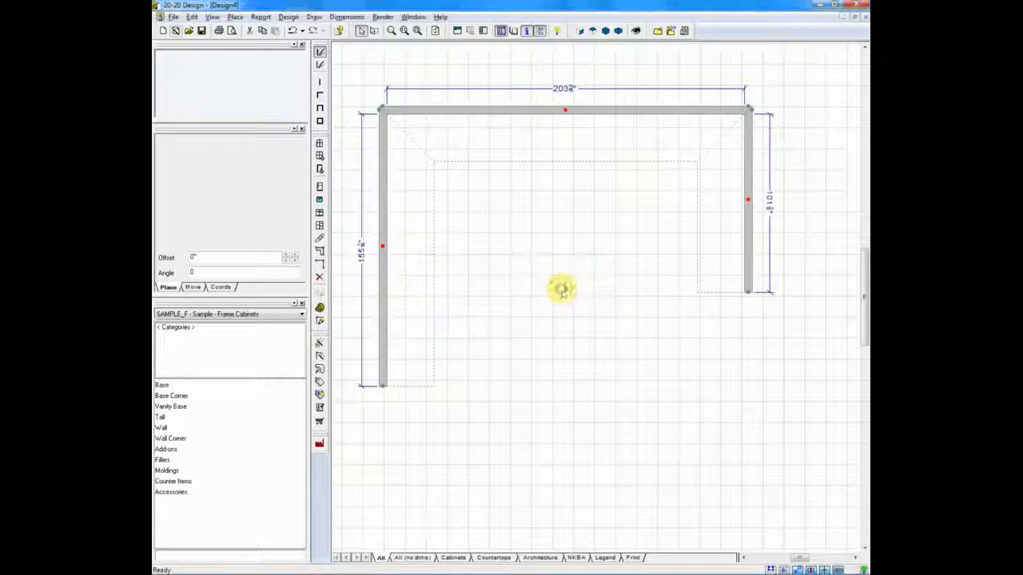
click(580, 268)
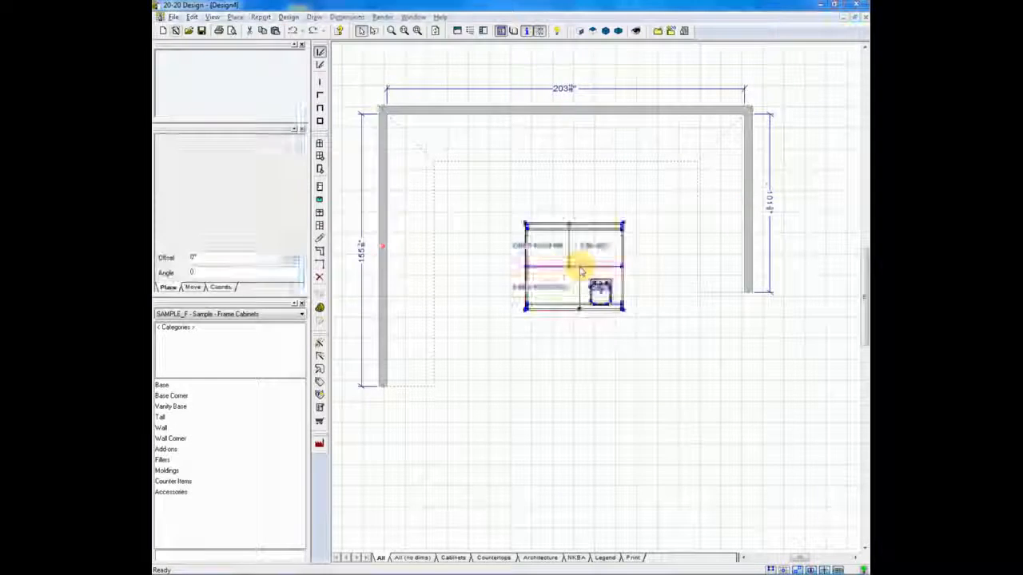
click(551, 288)
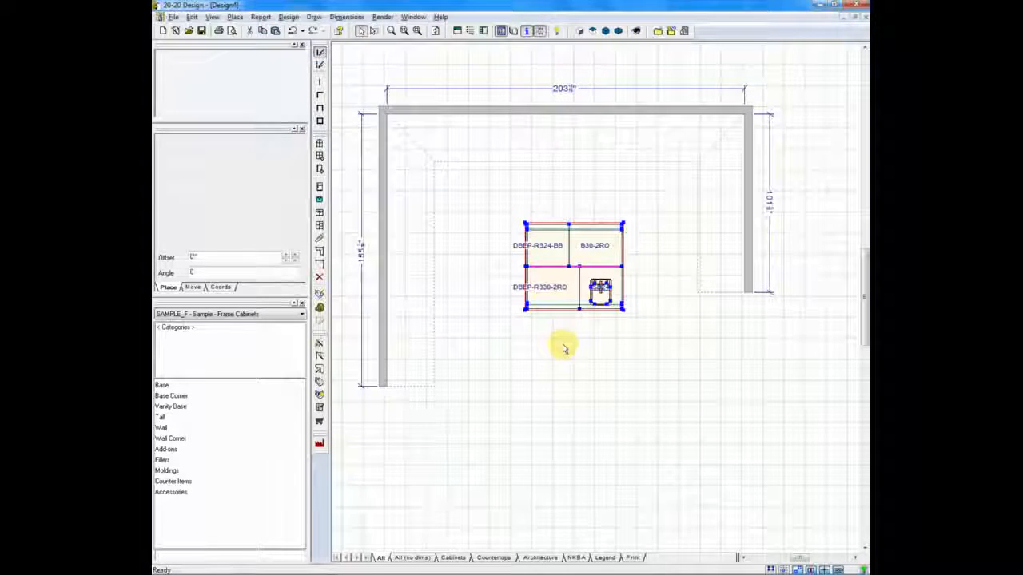